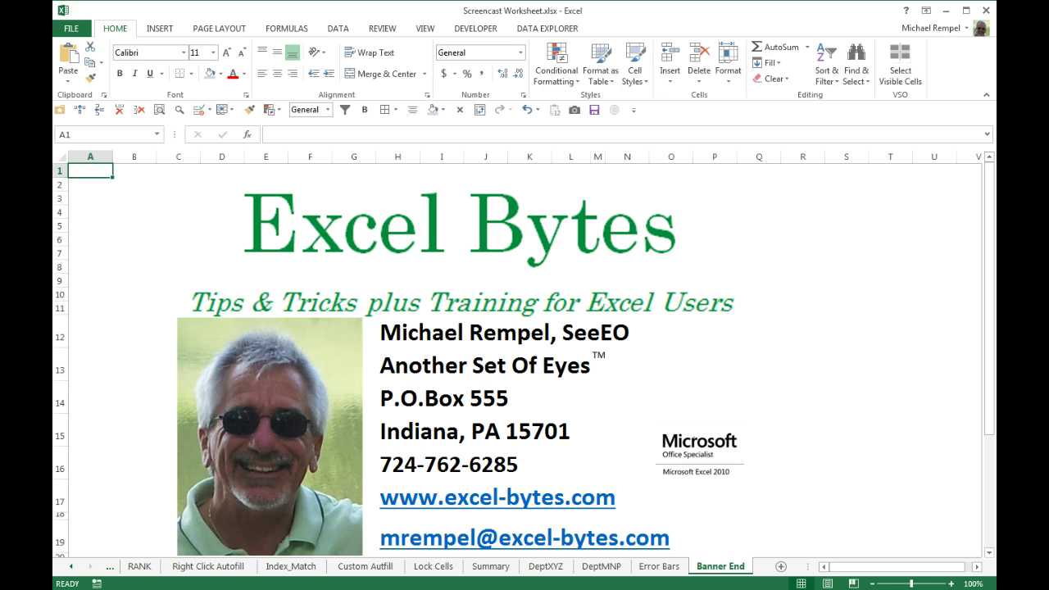
On the Error Bars sheet, calculate each subject's average score in C10:F10 with AVERAGE over rows 3 to 9
click(655, 567)
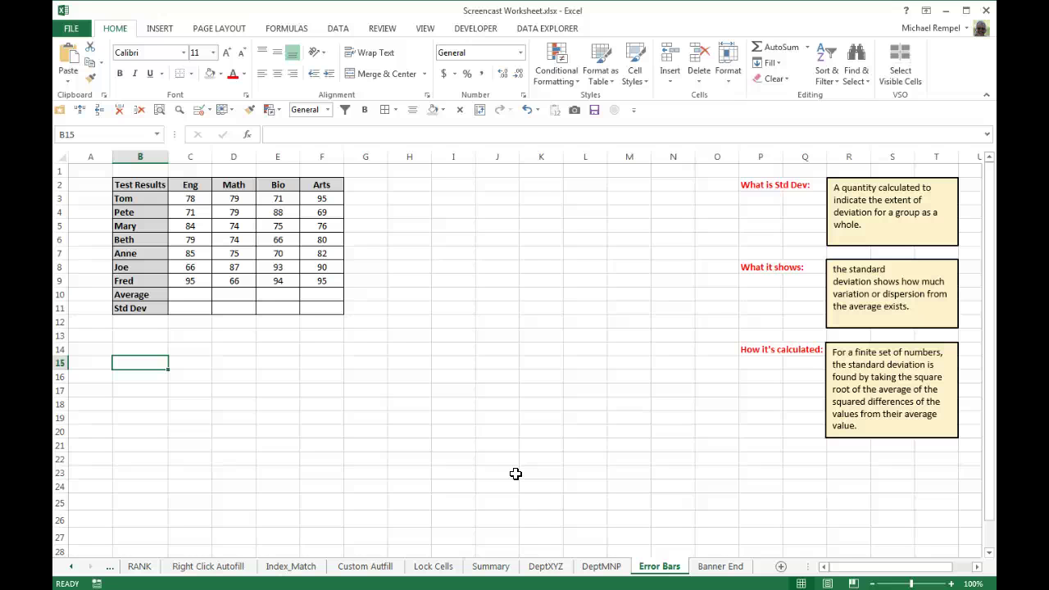
click(186, 295)
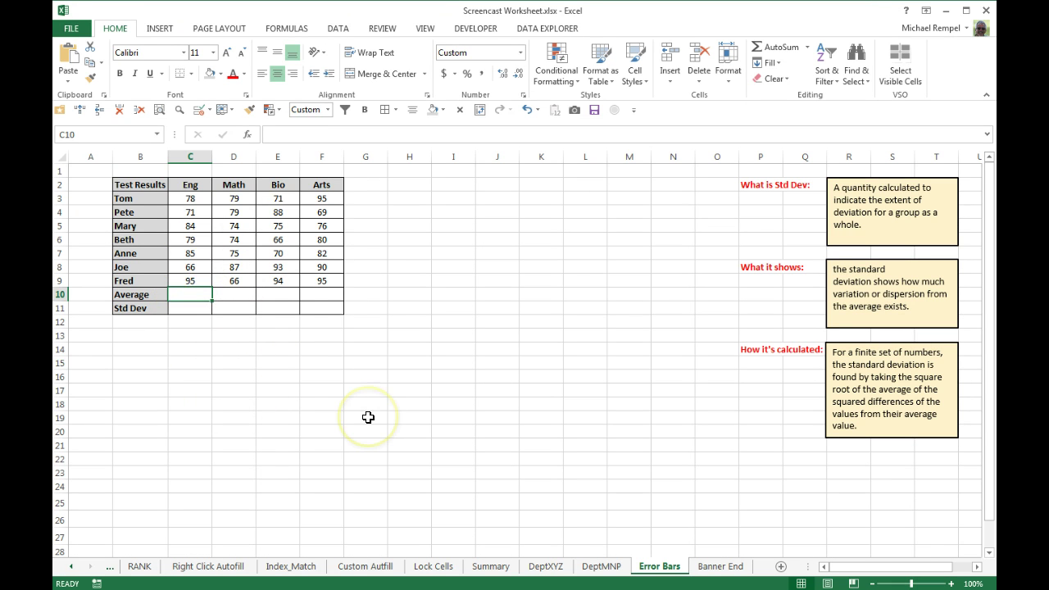
text(=aver)
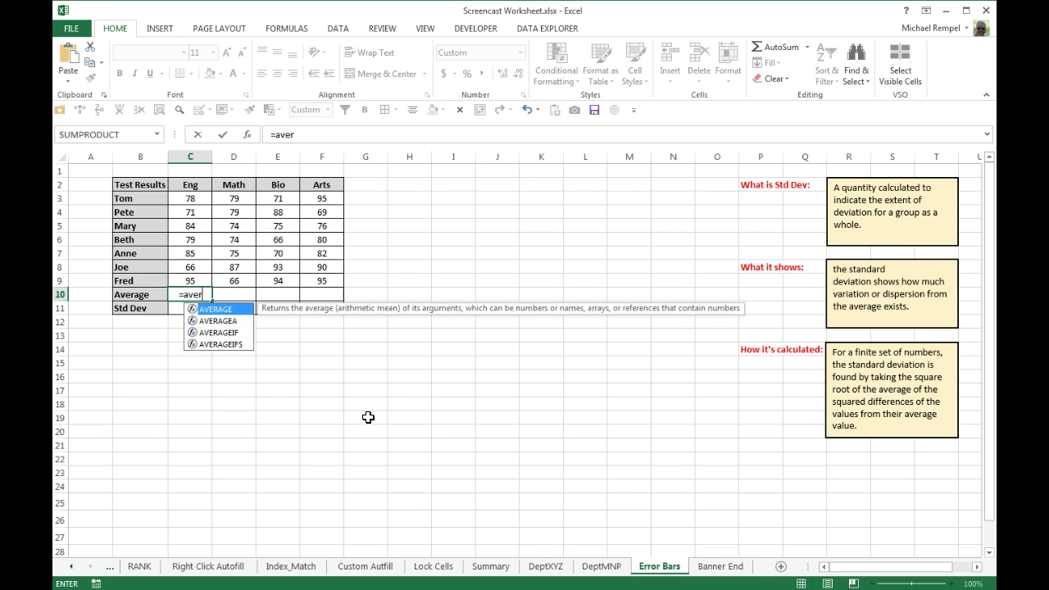
key(ctrl+Return)
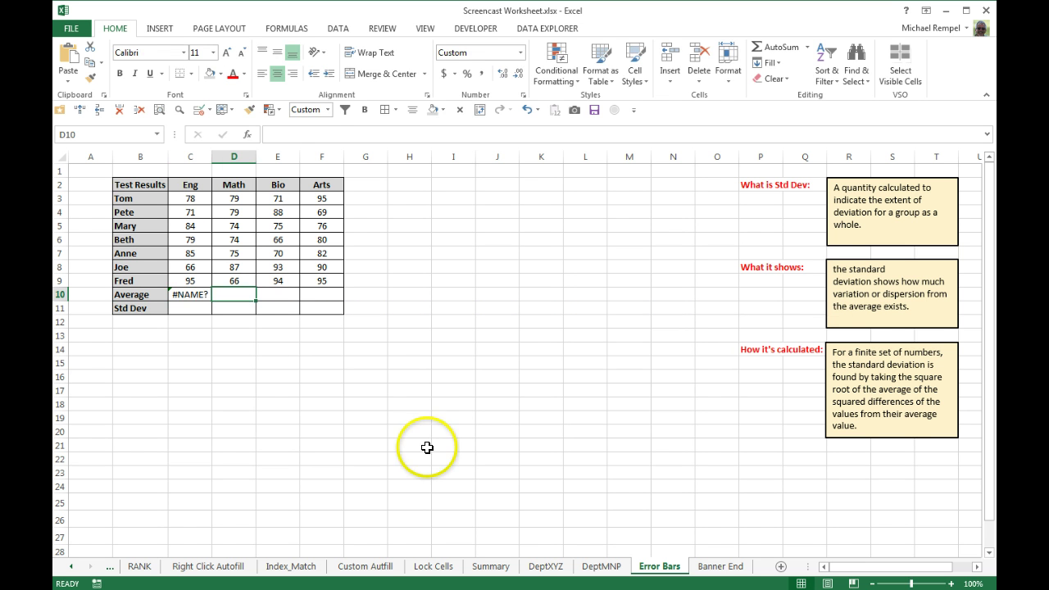
text(=aver)
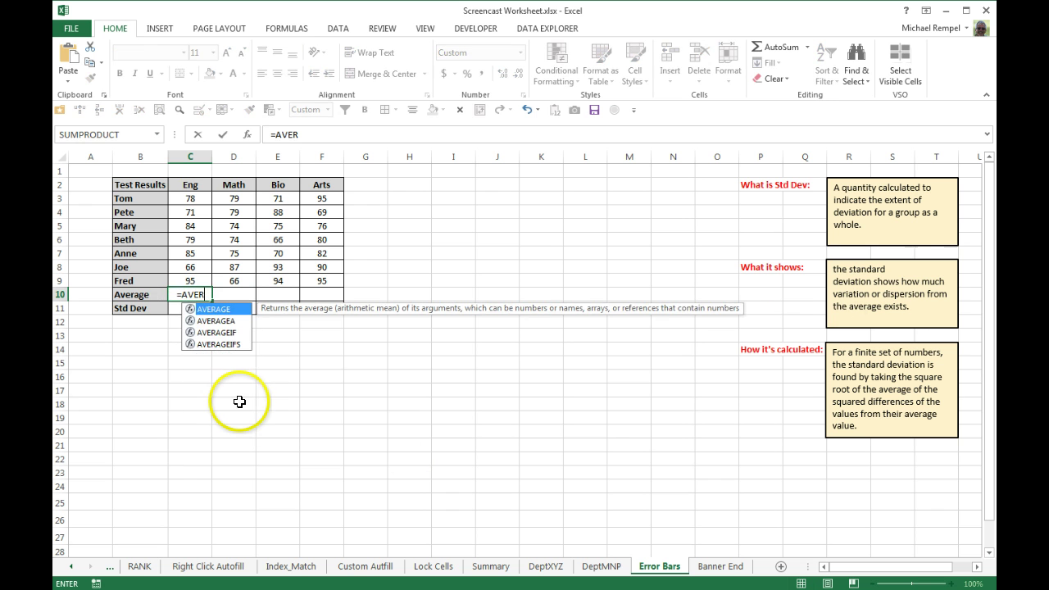
key(Tab)
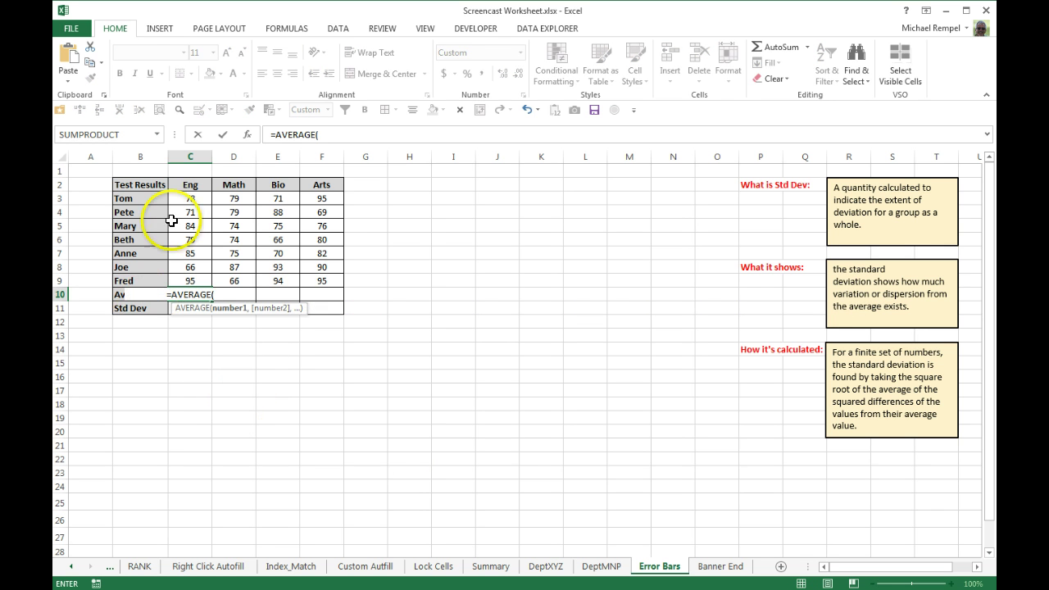
drag(197, 199, 342, 296)
key(Return)
click(206, 294)
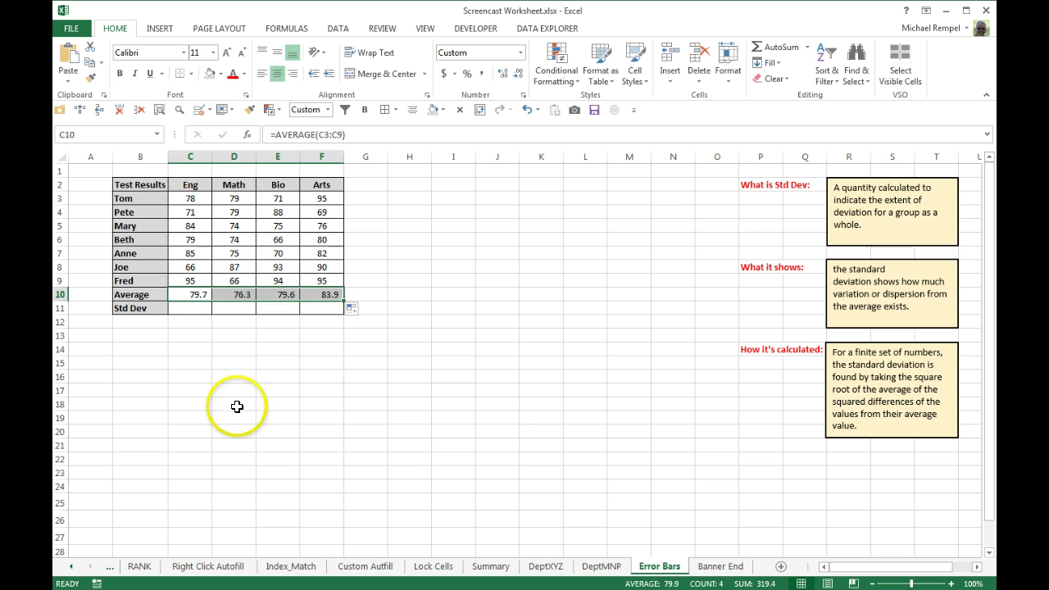
click(204, 378)
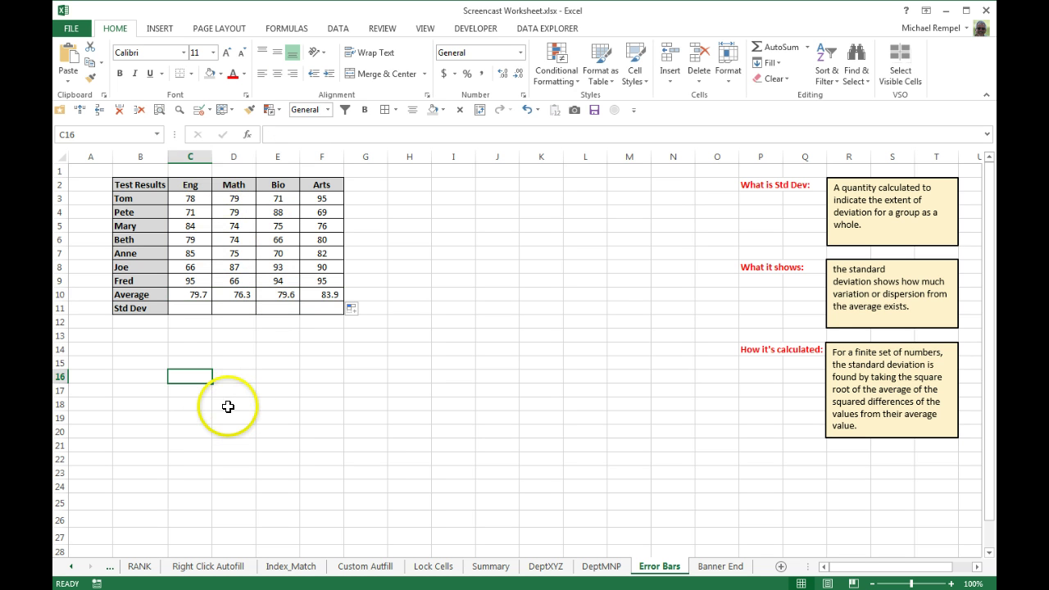
Calculate each subject's standard deviation in C11:F11 with STDEV.P over rows 3 to 9
click(199, 307)
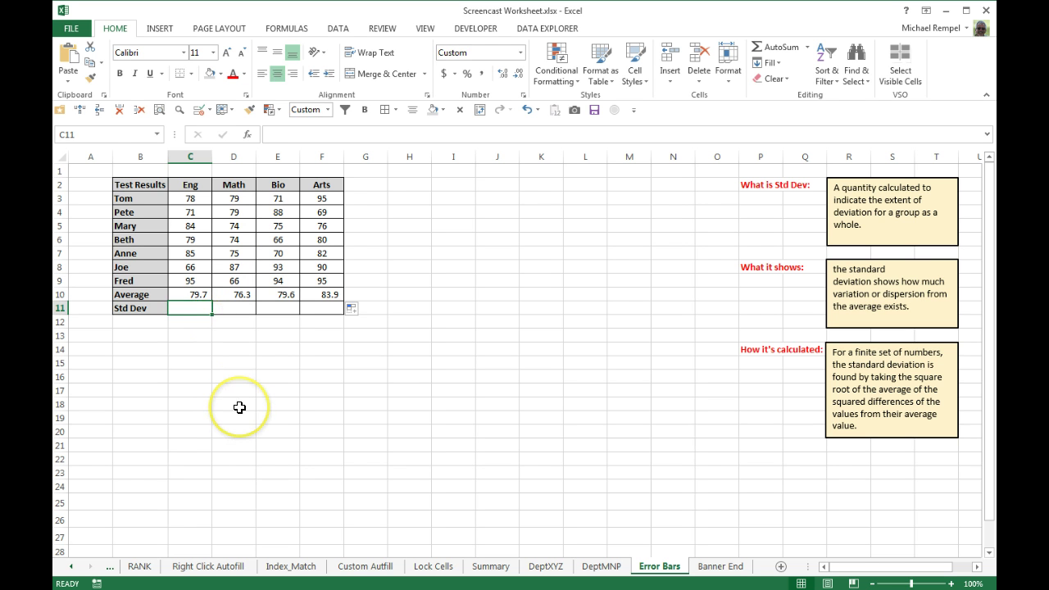
text(=ST)
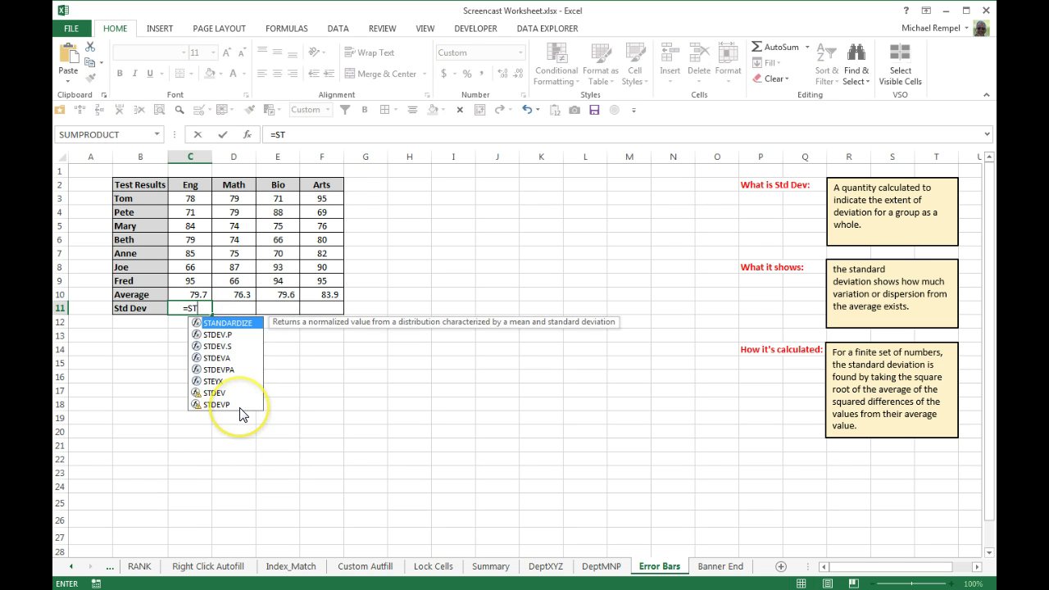
key(Down)
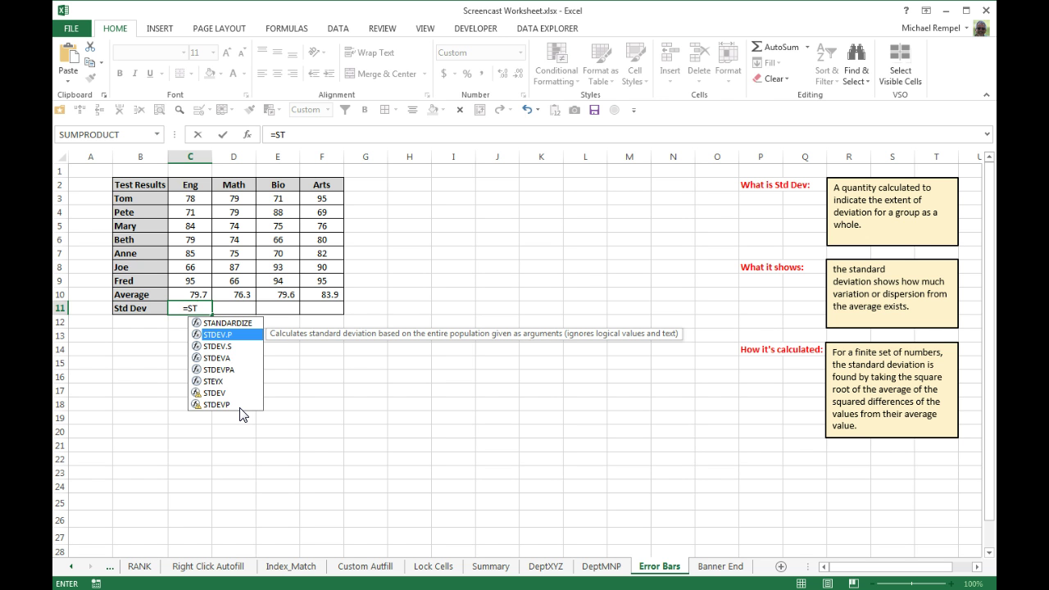
key(Tab)
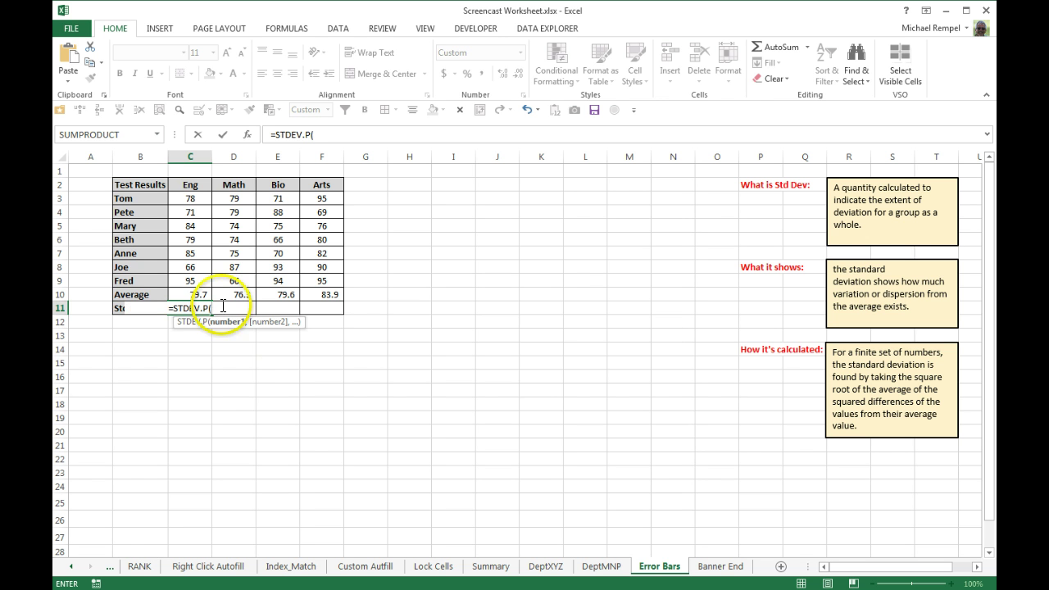
drag(199, 199, 196, 281)
text())
key(Return)
key(Up)
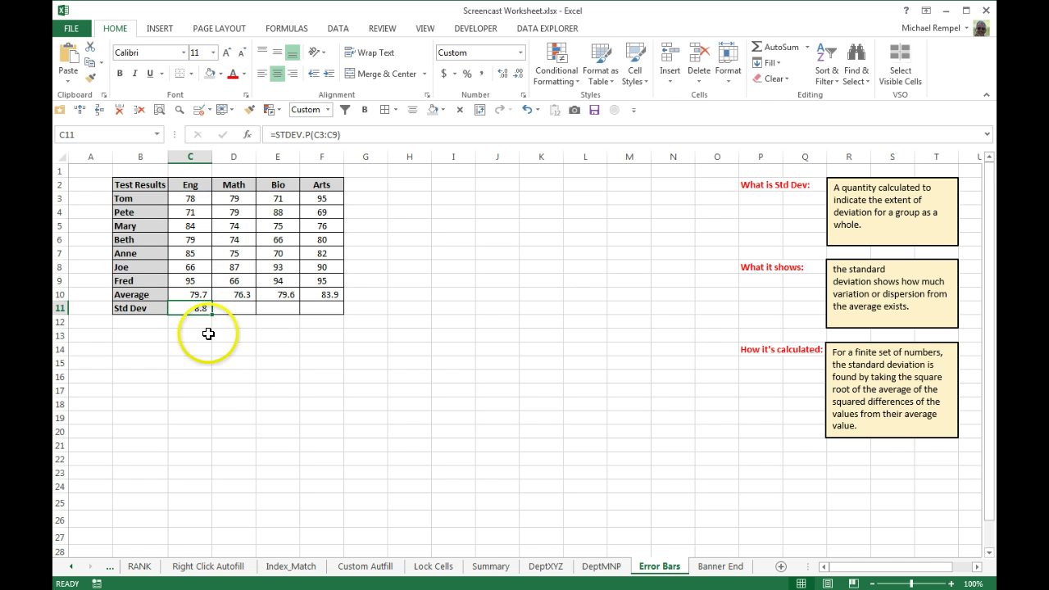
drag(211, 315, 342, 318)
click(233, 350)
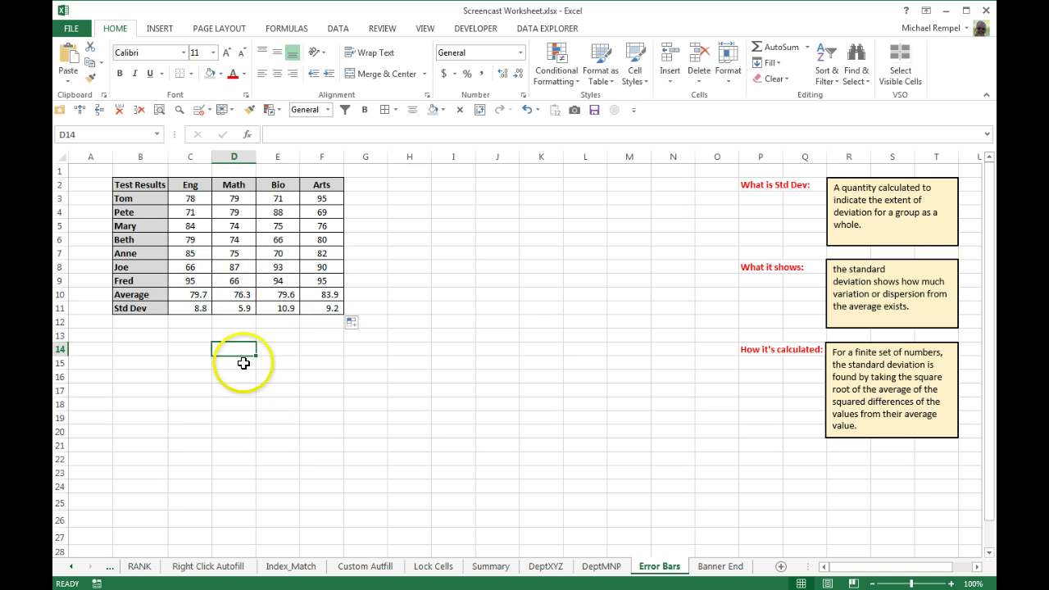
click(237, 310)
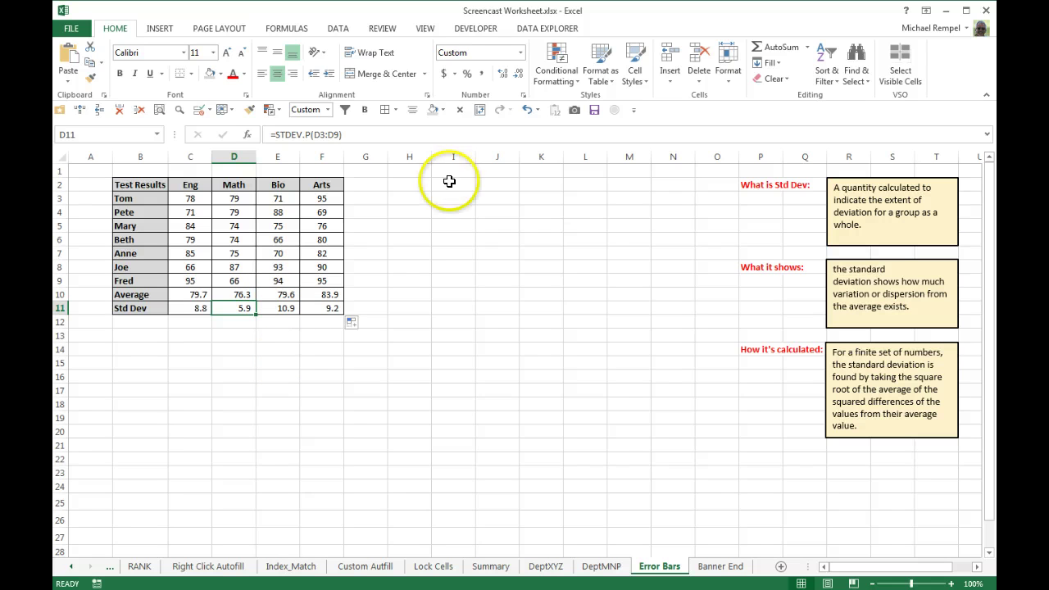
Create a column chart from the header row B2:F2 and the averages B10:F10, and place it beside the upper part of the table
drag(123, 184, 306, 182)
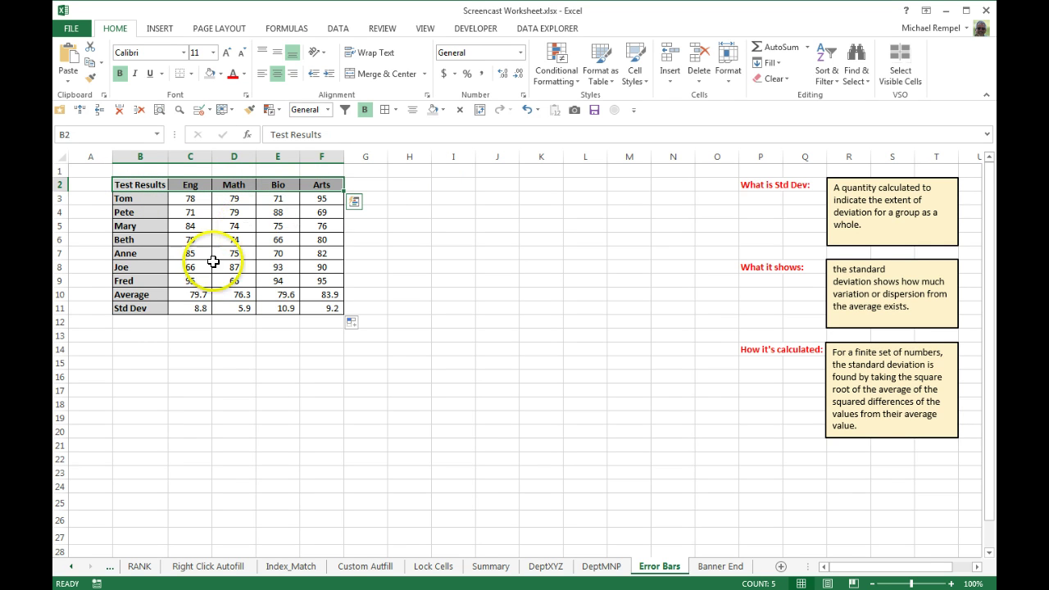
drag(135, 293, 317, 295)
key(alt+F1)
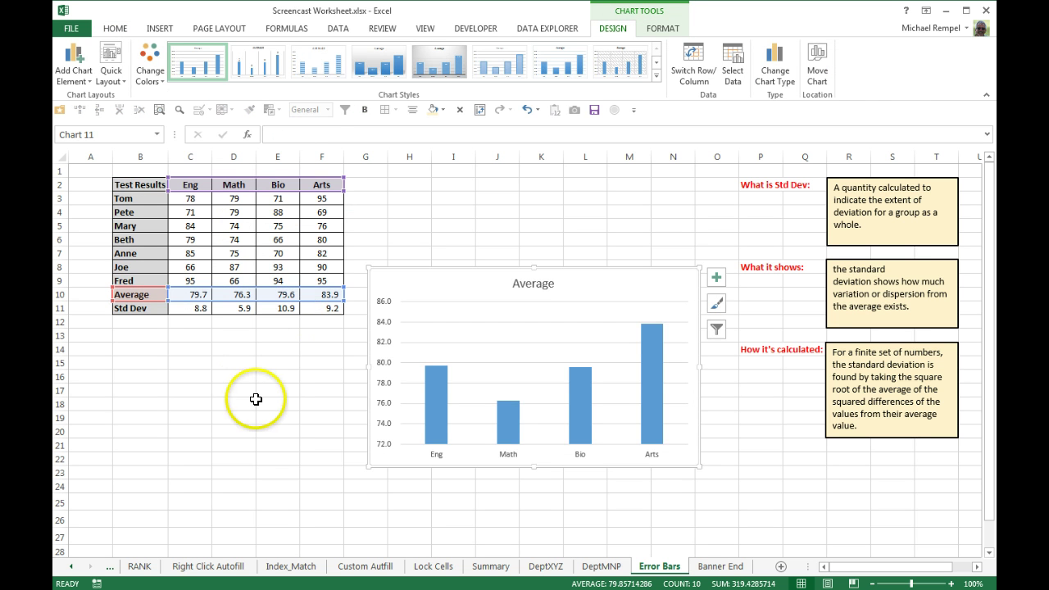
drag(459, 290, 442, 196)
click(404, 471)
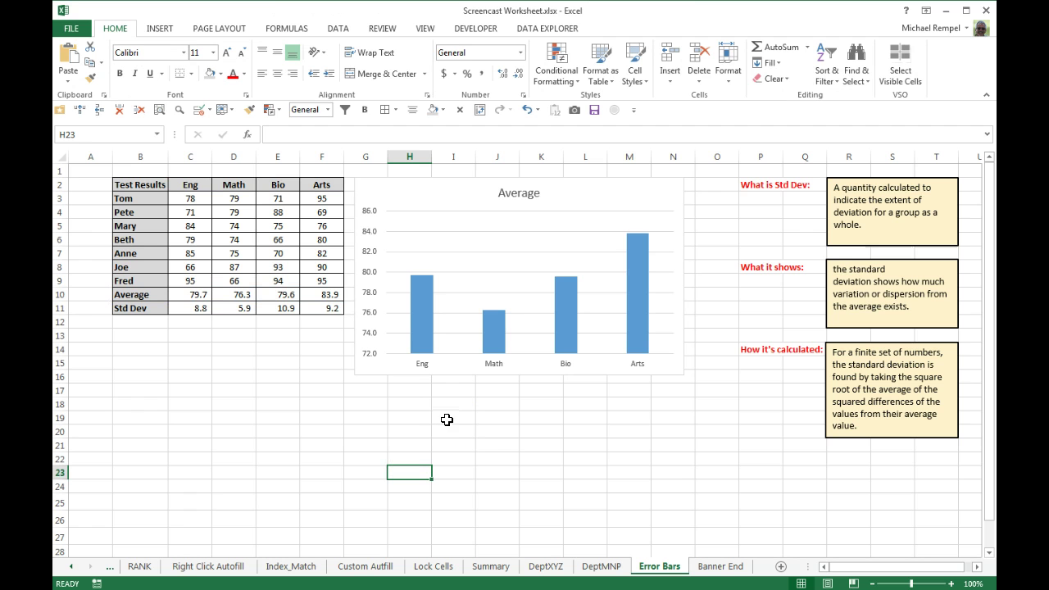
Add error bars to the Average chart through the detailed error bar options and set the error amount to Custom
click(624, 198)
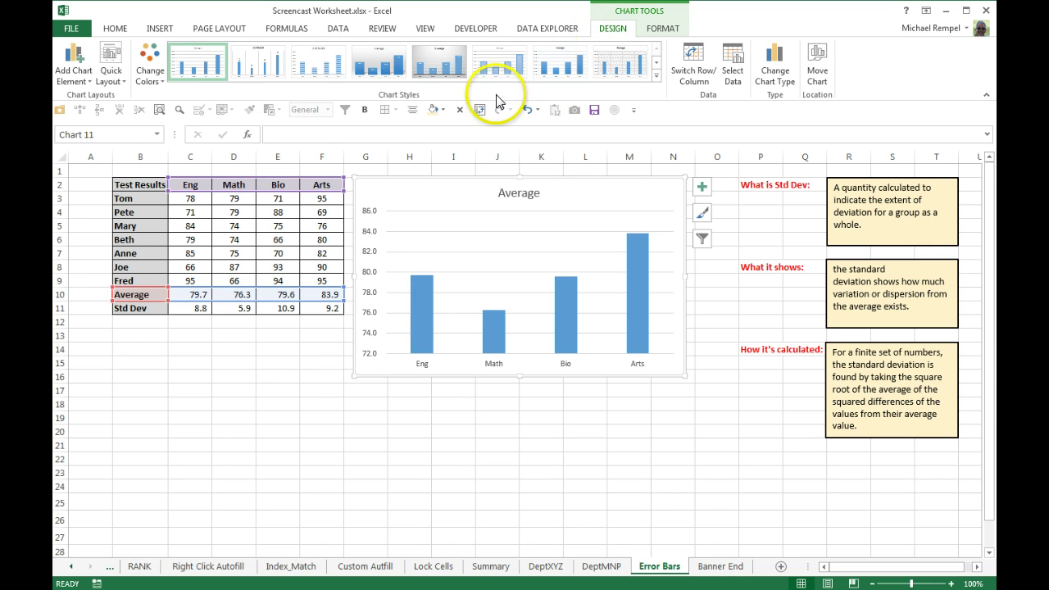
click(74, 73)
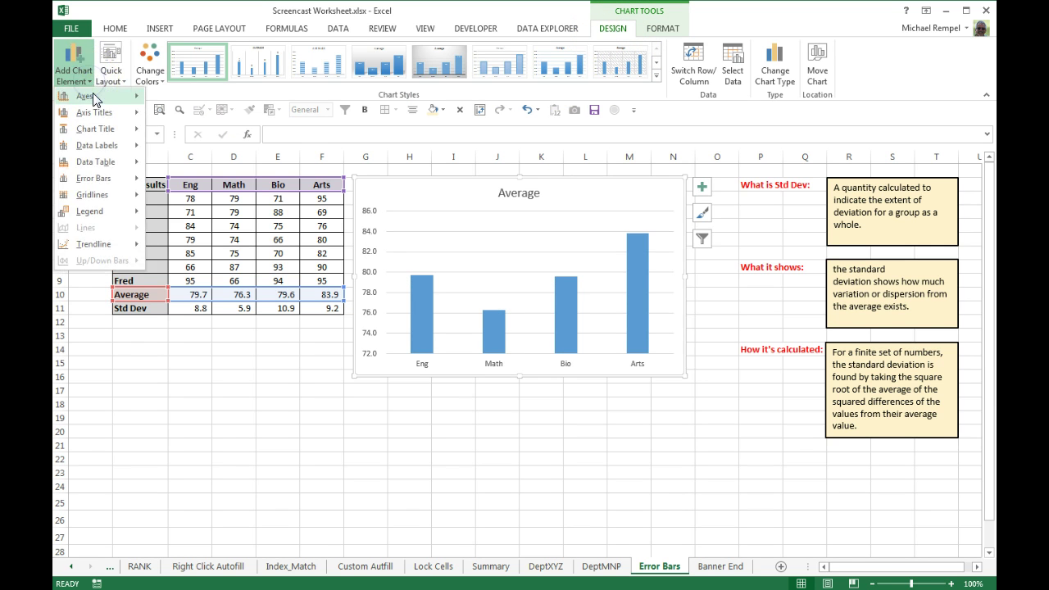
mouse_move(105, 179)
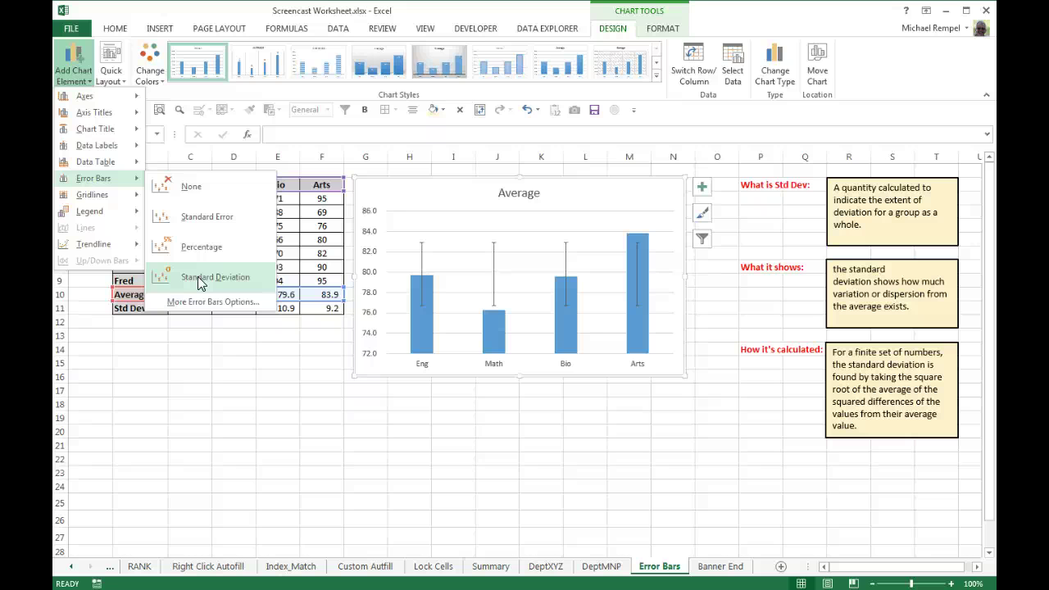
click(198, 301)
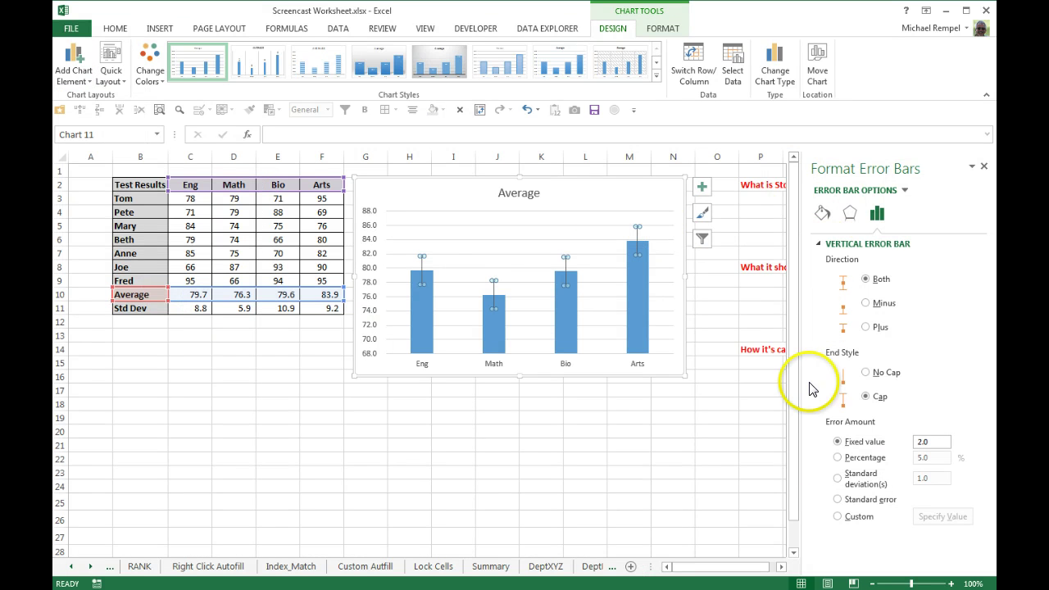
click(837, 516)
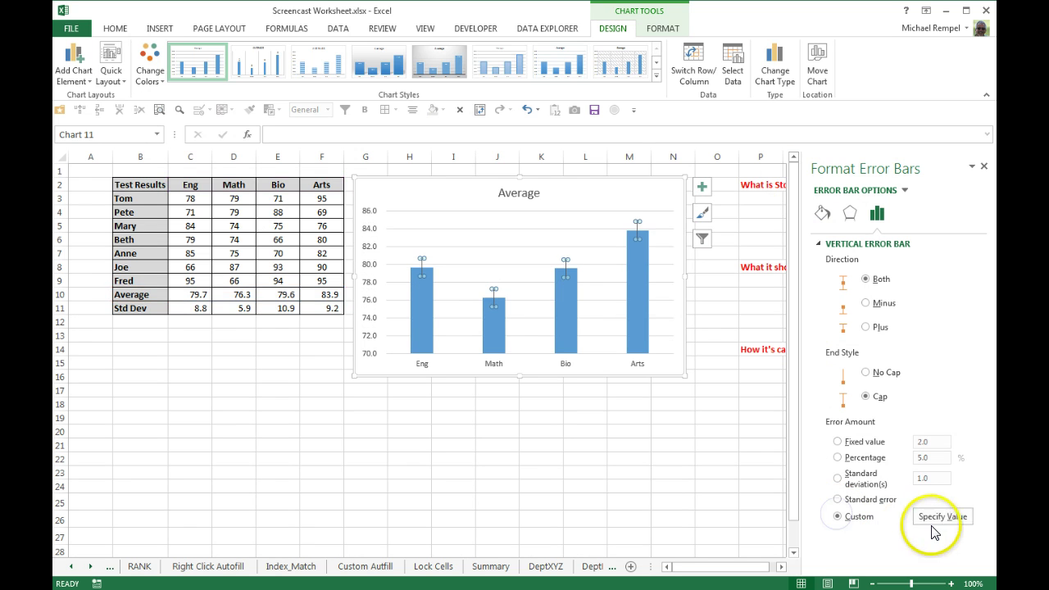
Use the Std Dev values in C11:F11 as both the positive and negative custom error values
click(938, 518)
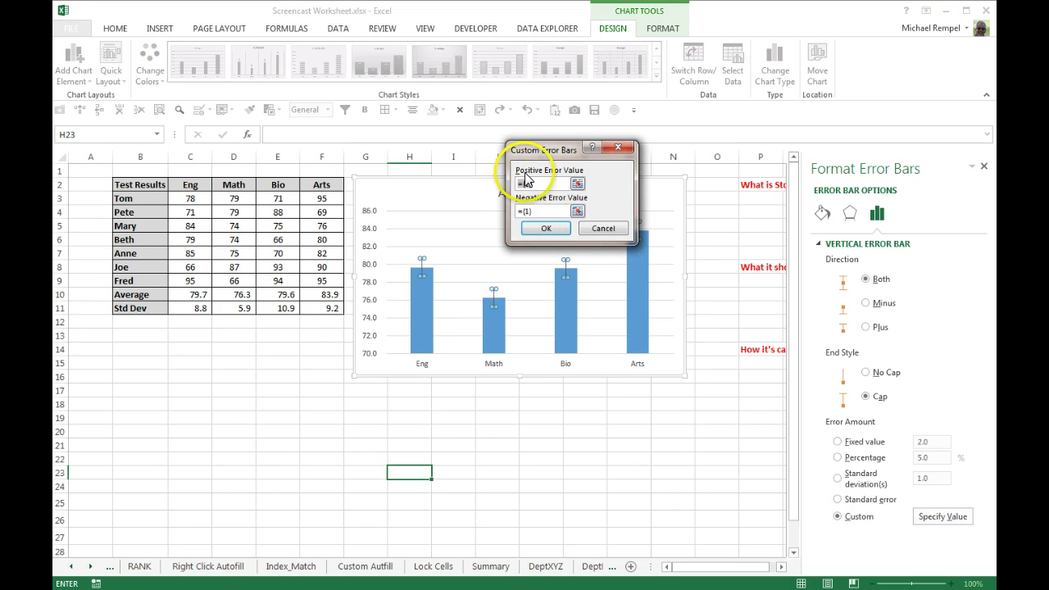
click(578, 185)
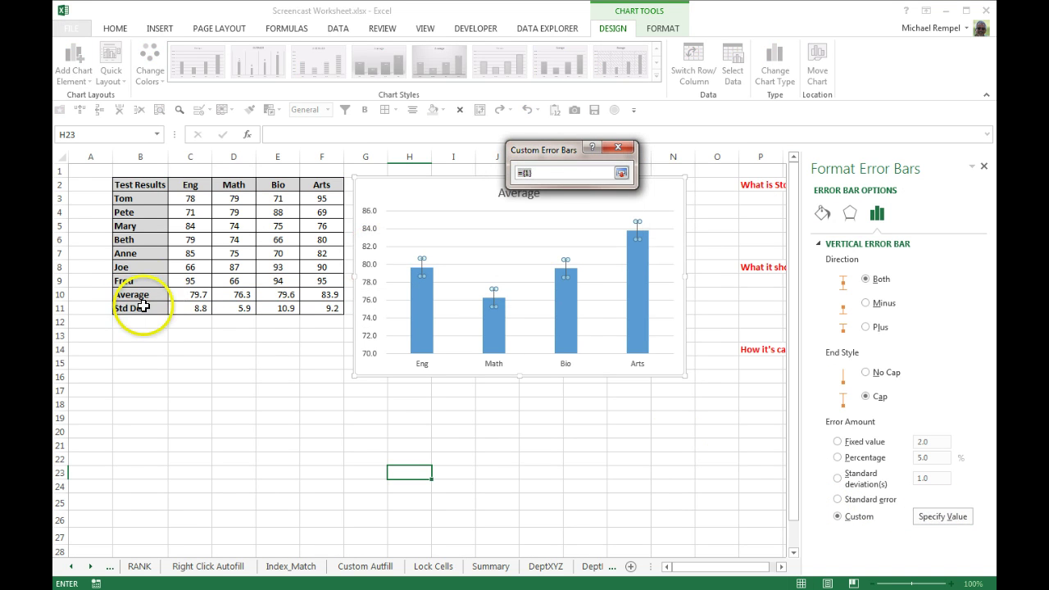
drag(183, 310, 325, 308)
click(621, 173)
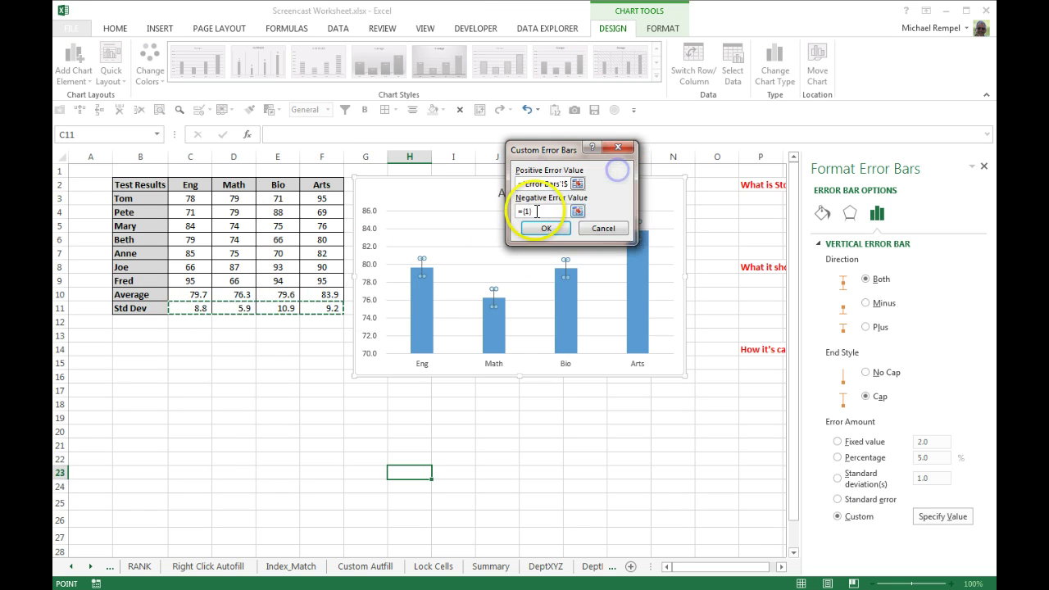
click(578, 212)
drag(176, 307, 332, 306)
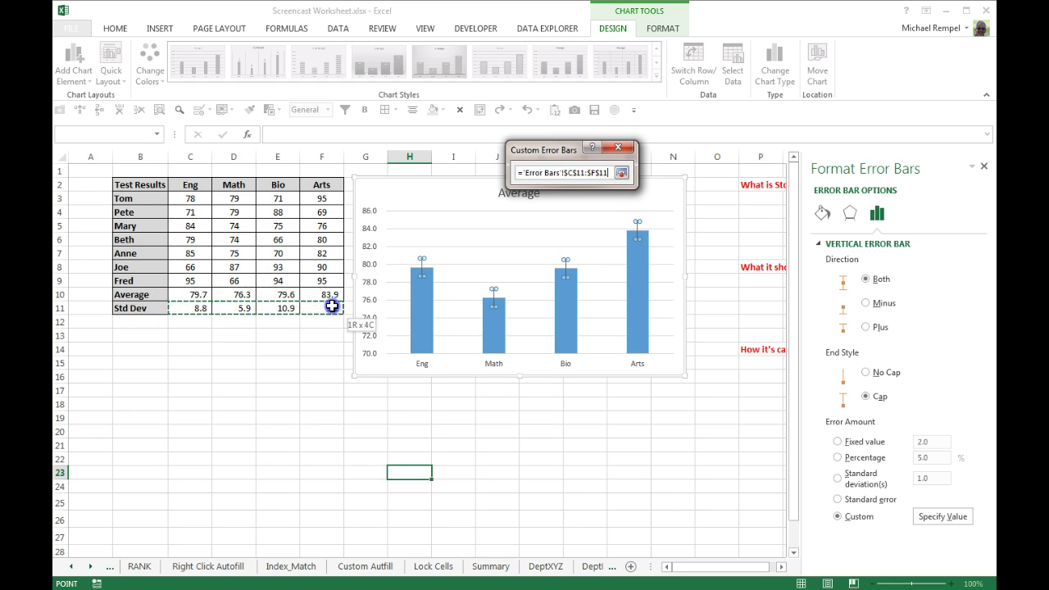
click(621, 174)
click(536, 229)
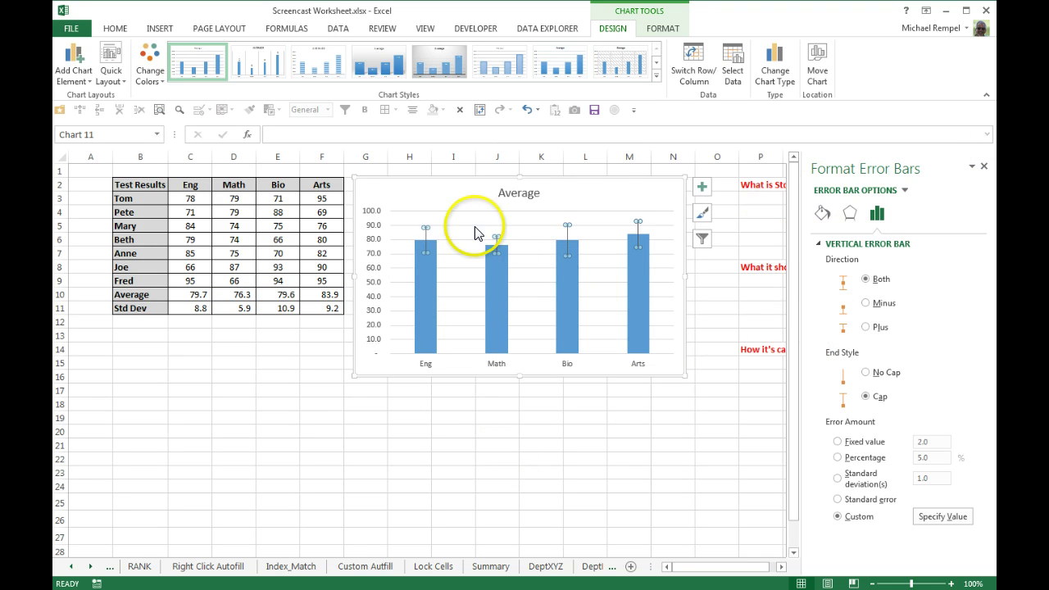
click(517, 445)
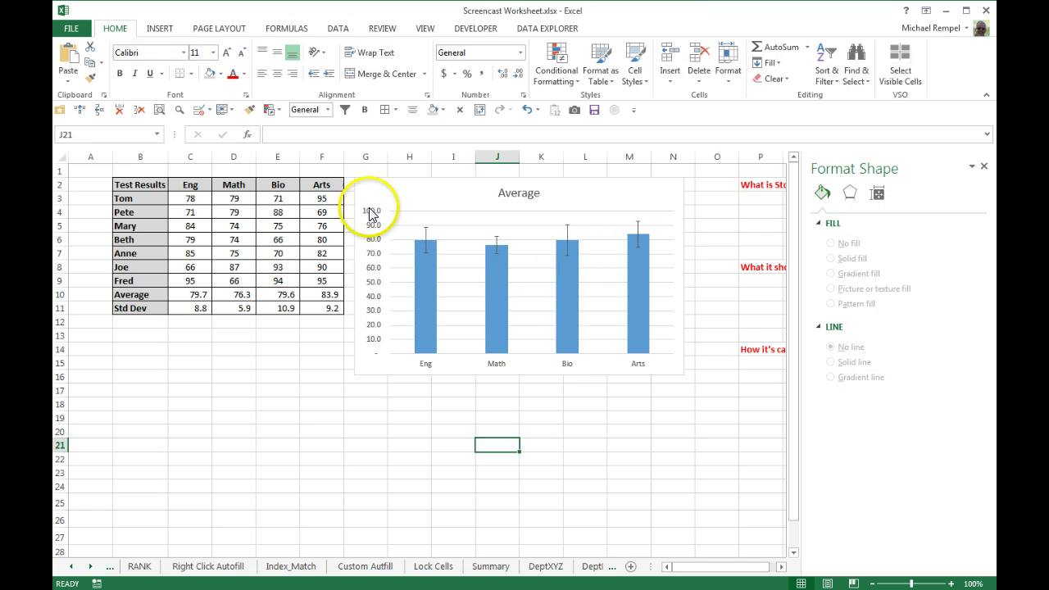
Set the chart's vertical axis bounds to a minimum of 60 and a maximum of 95, and close the formatting pane
click(375, 274)
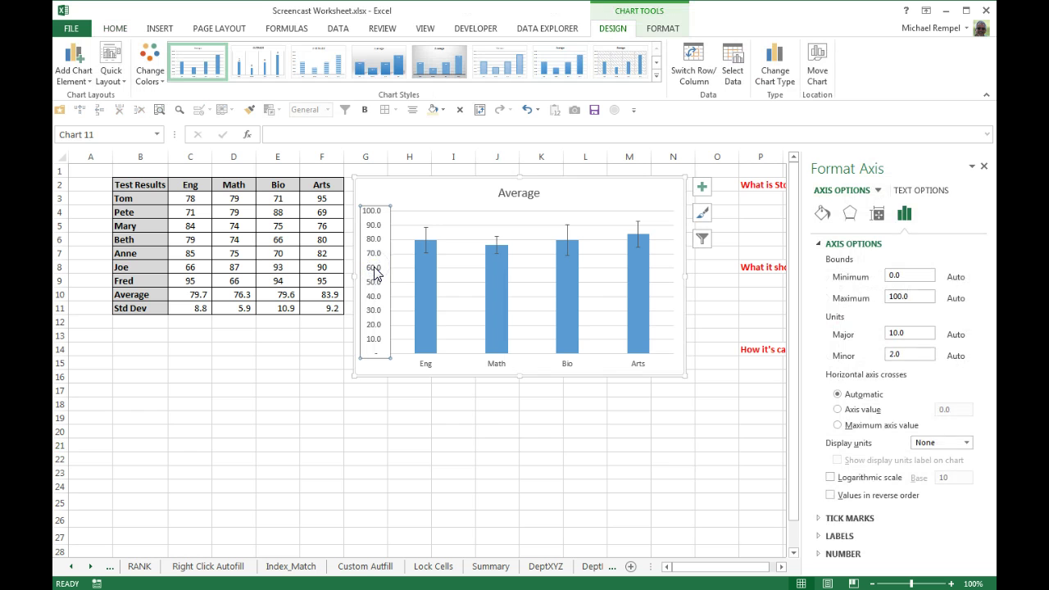
right_click(374, 275)
click(422, 412)
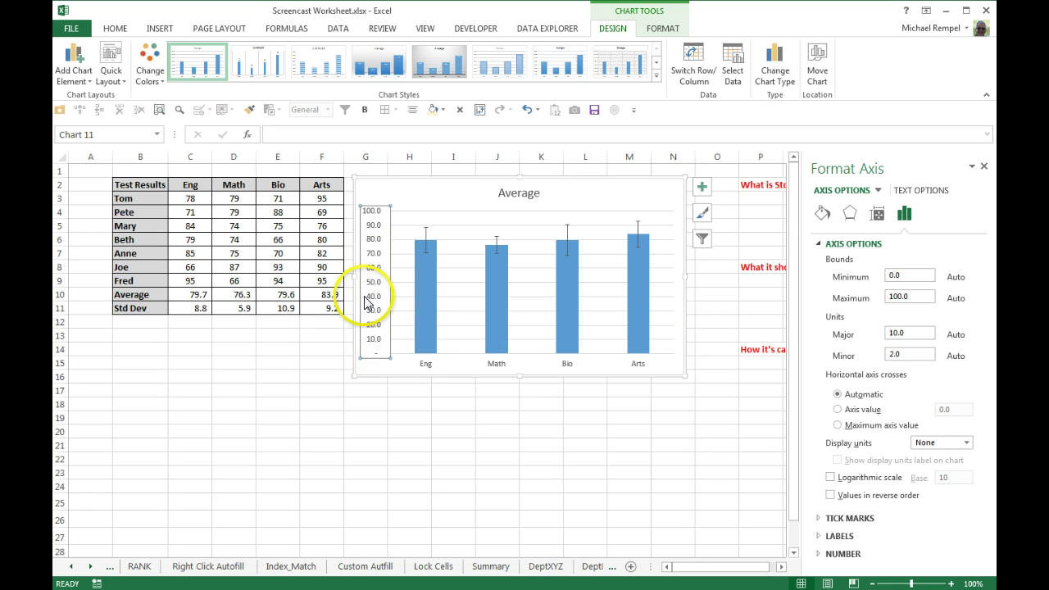
drag(908, 276, 865, 282)
text(60)
key(Tab)
text(95)
drag(568, 466, 571, 465)
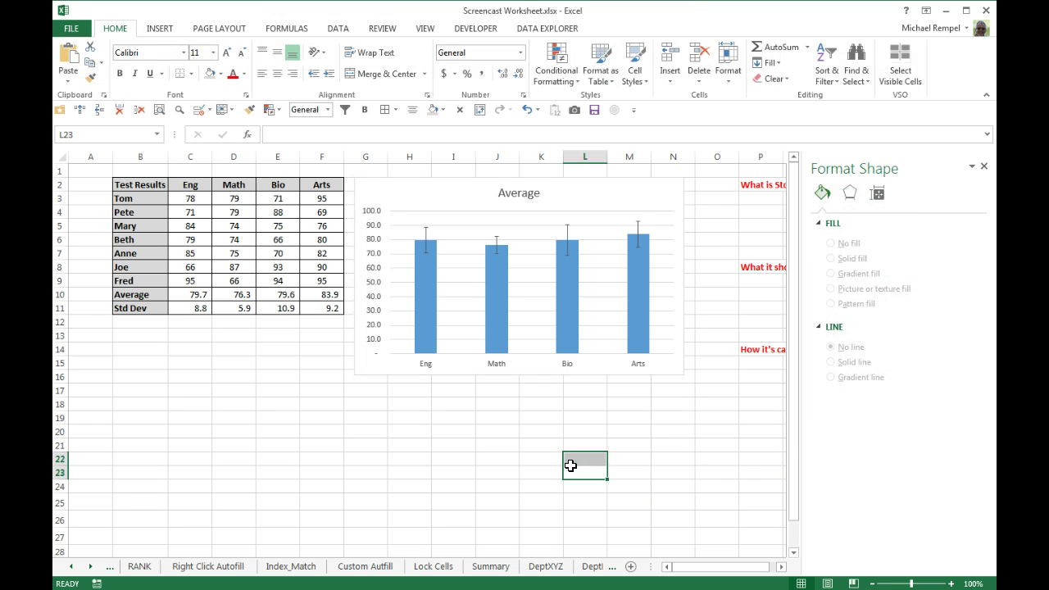
click(984, 168)
click(360, 470)
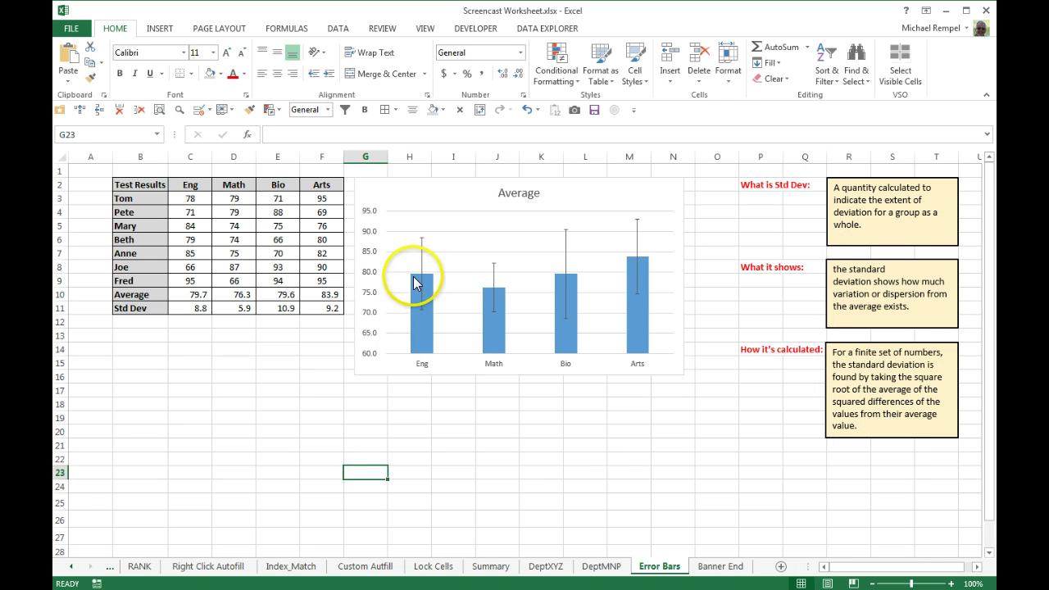
Enlarge the Average chart so it extends down to about row 21 and slightly wider
click(655, 374)
drag(682, 374, 701, 443)
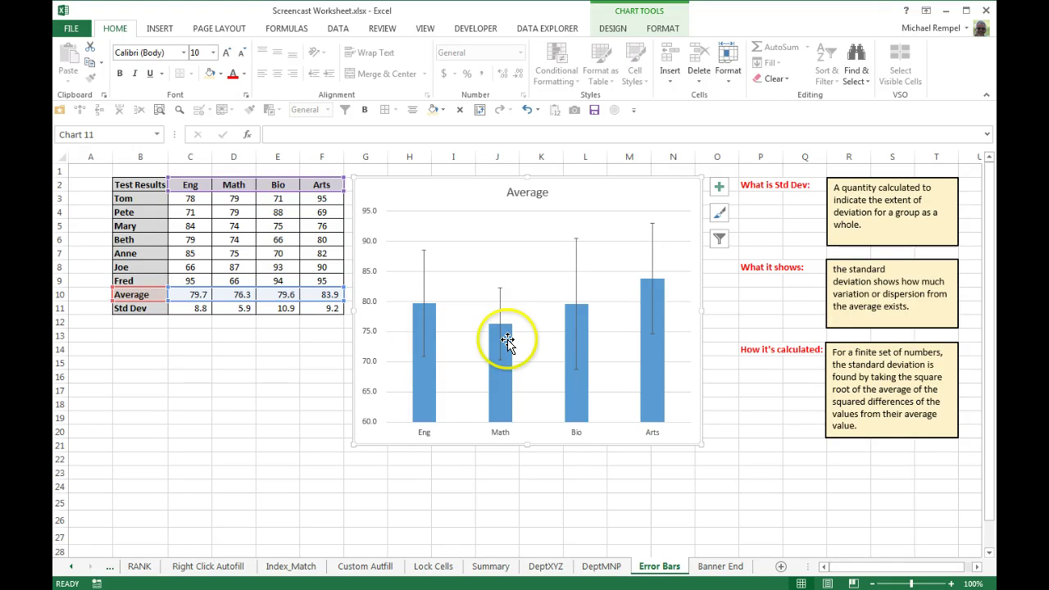
mouse_move(573, 316)
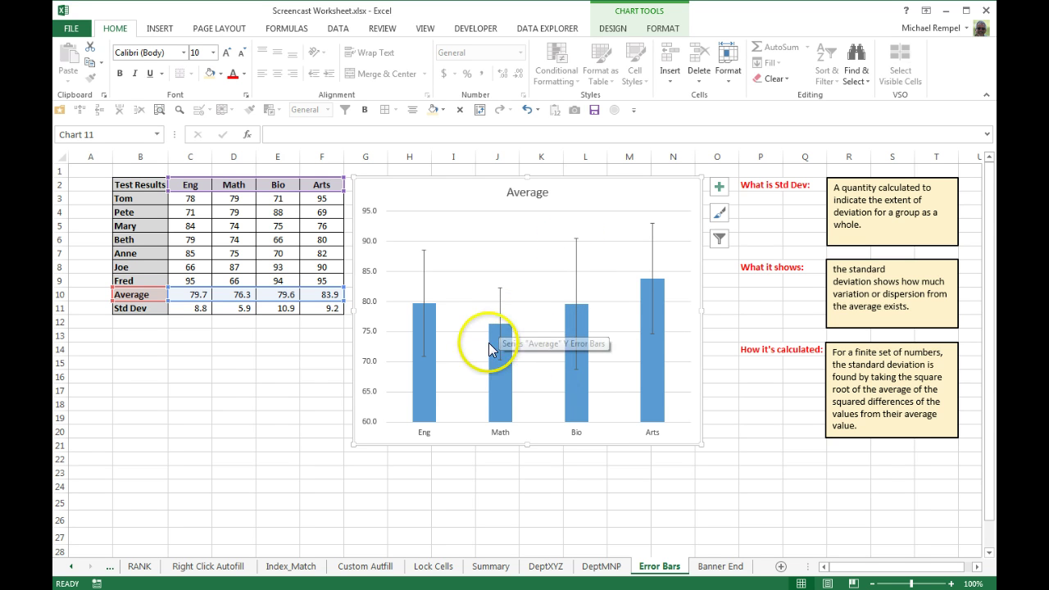
Inspect the Bio and Math standard deviations in E11 and D11, and return to the Banner End sheet
click(289, 308)
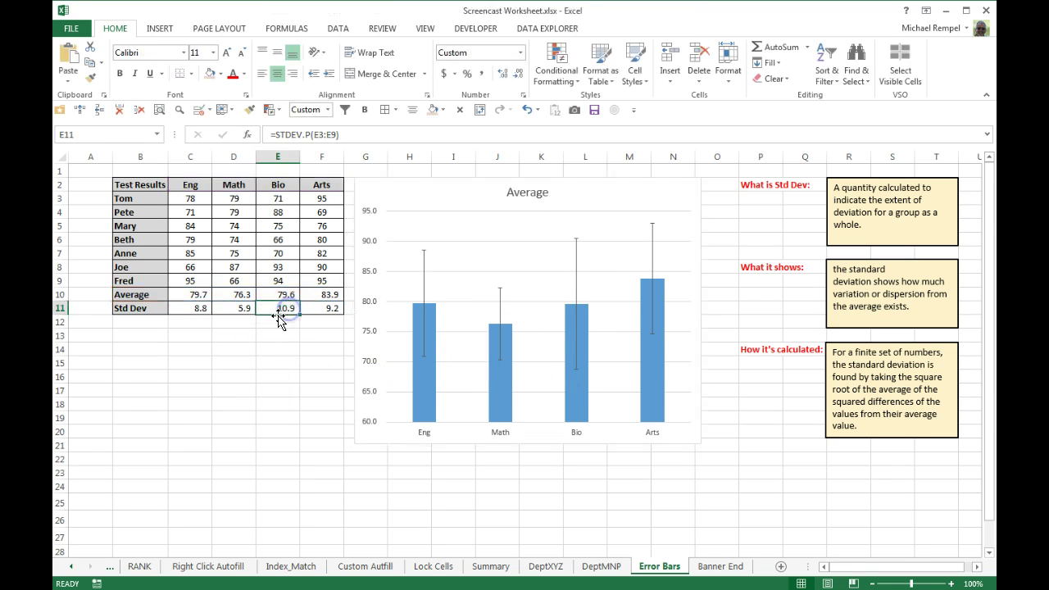
click(235, 308)
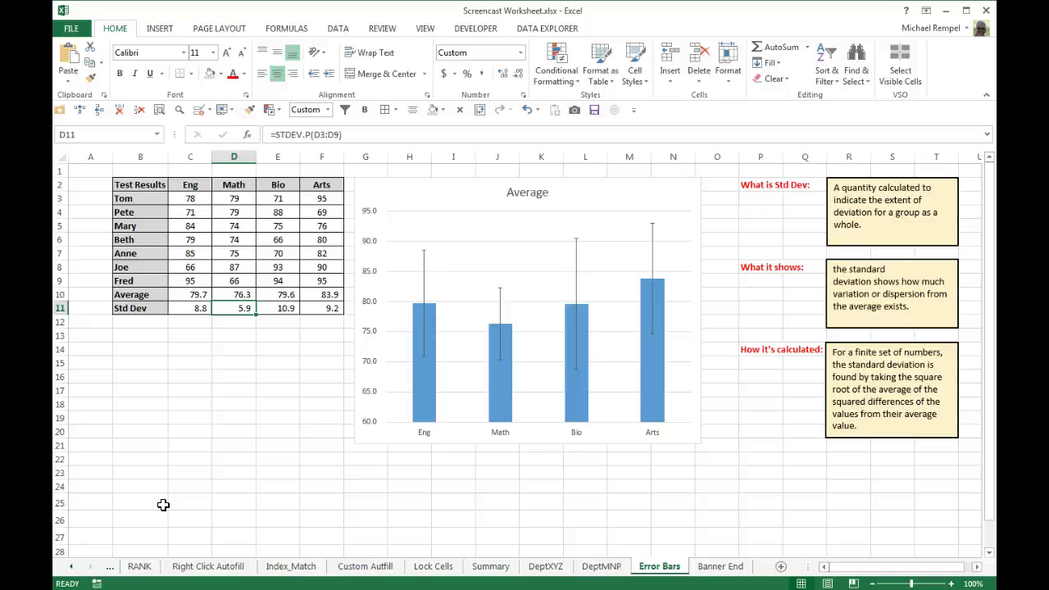
click(721, 566)
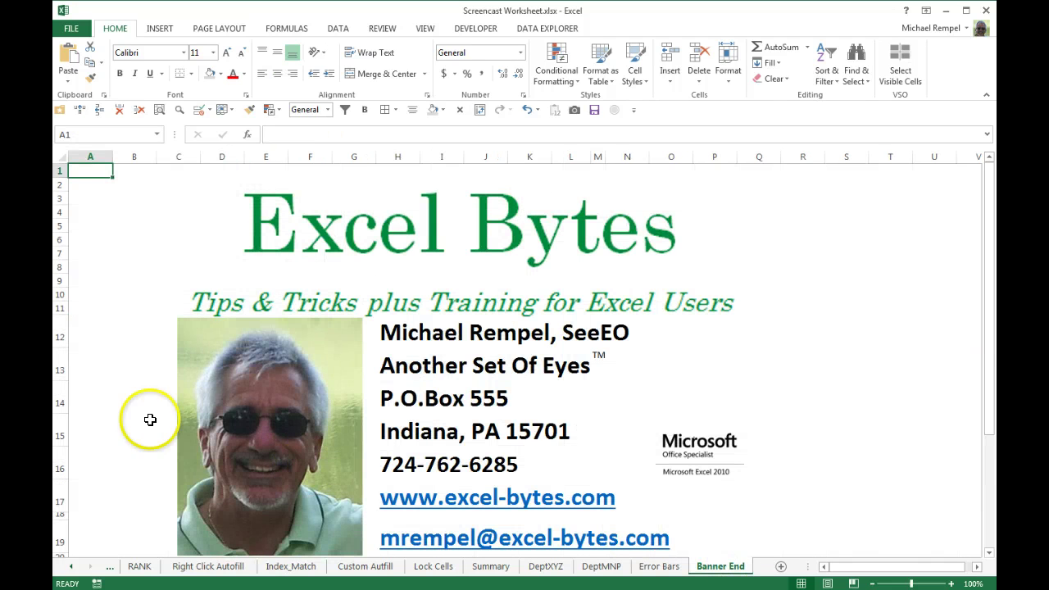